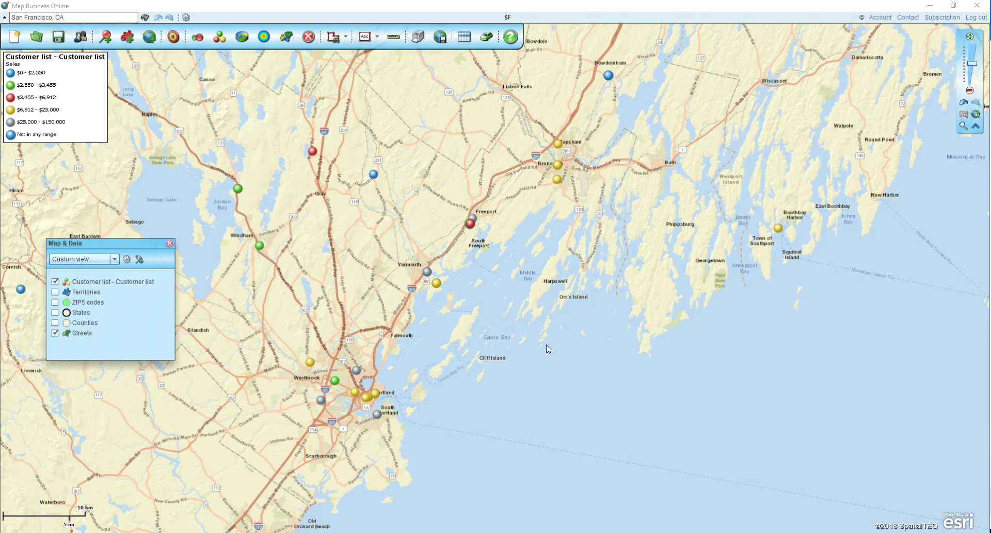
Draw a straight-sided search polygon around the coastal customers from Bowdoinham through Brunswick and Freeport to Yarmouth
drag(543, 343, 552, 368)
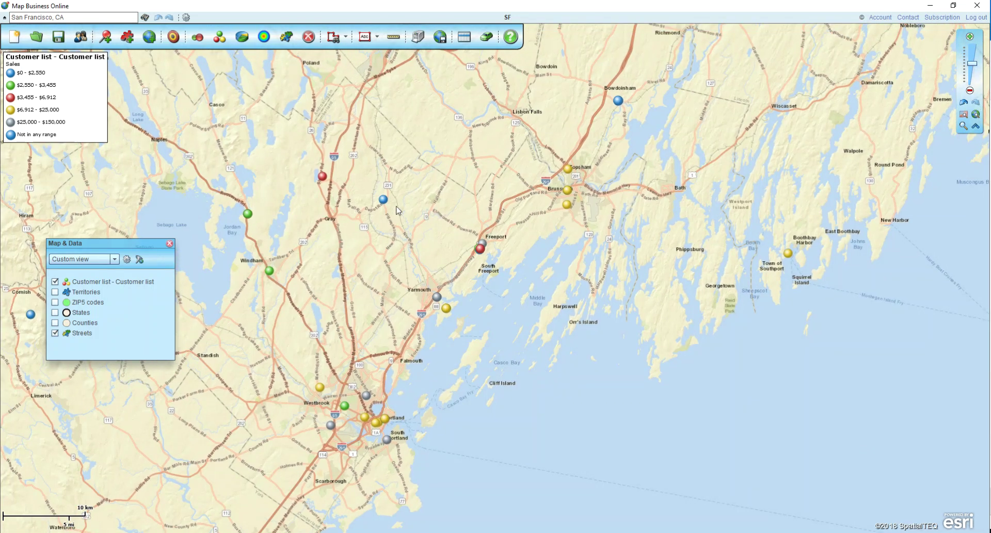
click(347, 40)
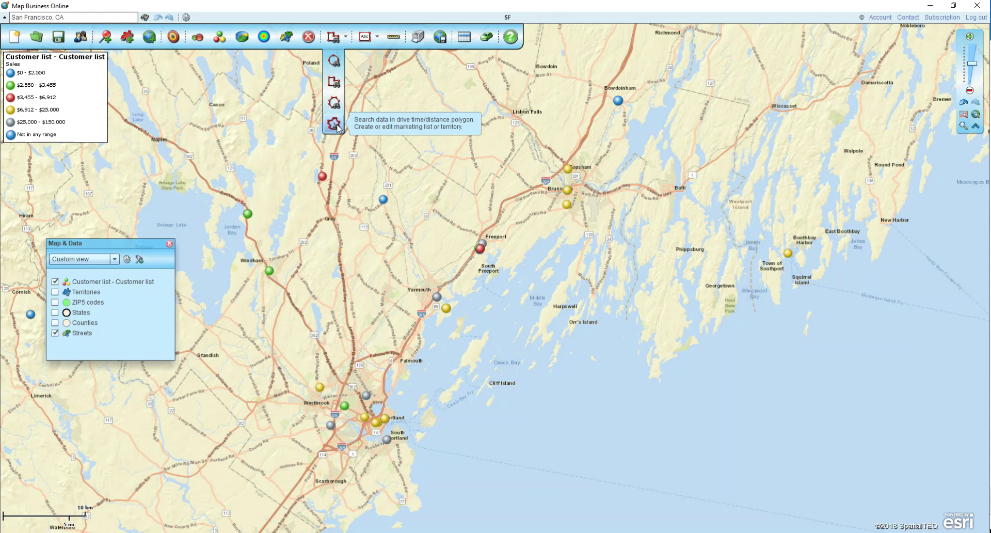
click(334, 81)
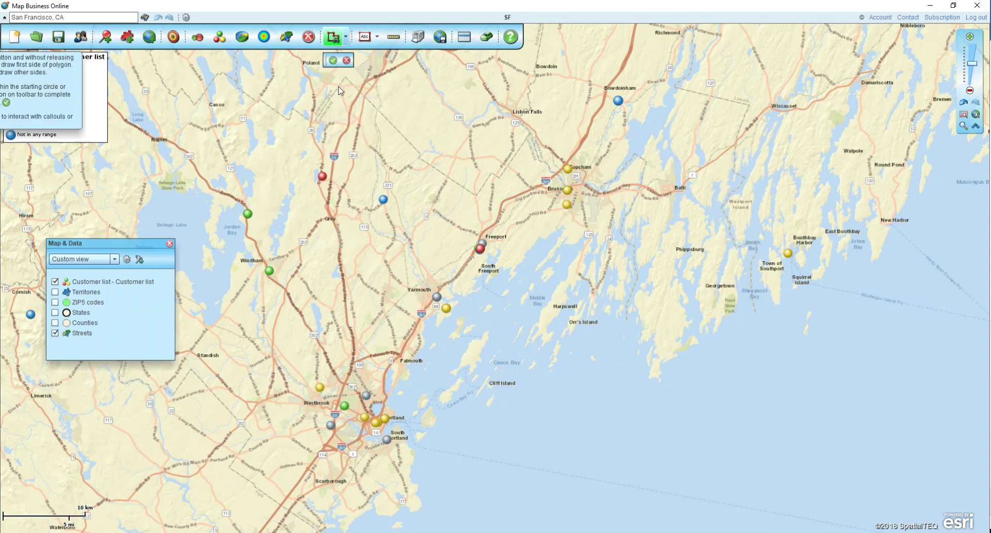
drag(651, 98, 596, 80)
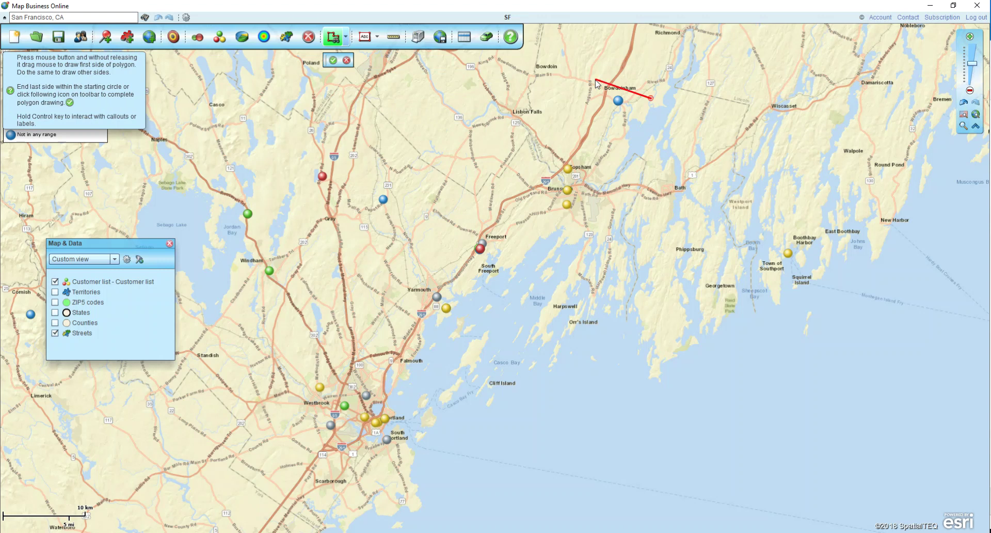
drag(555, 128, 487, 203)
mouse_move(454, 255)
mouse_down()
mouse_move(409, 295)
mouse_move(415, 322)
mouse_move(469, 341)
mouse_move(589, 218)
mouse_move(652, 101)
mouse_up()
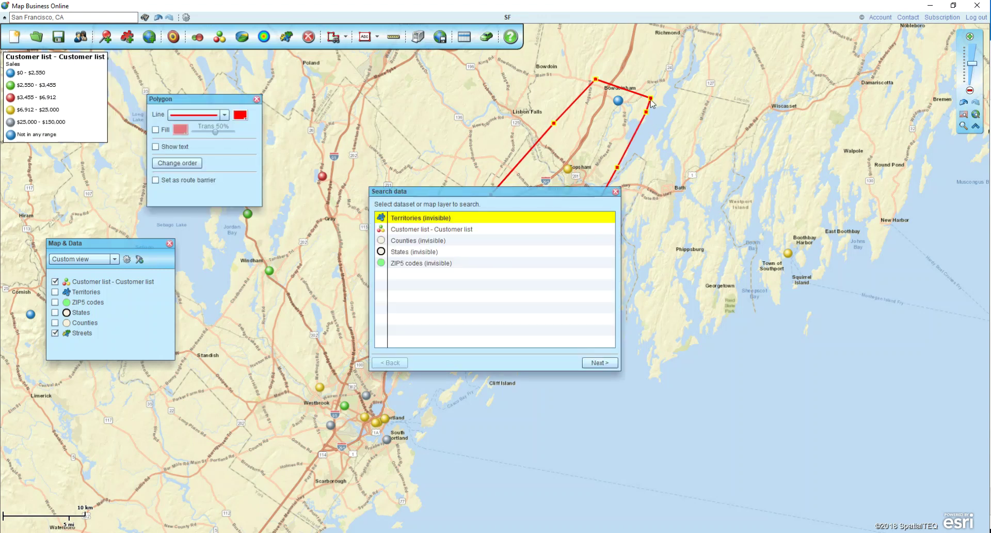
Create a marketing list named "Today's Route" from the Customer list within the polygon and give it a black triangle symbol
drag(533, 191, 347, 181)
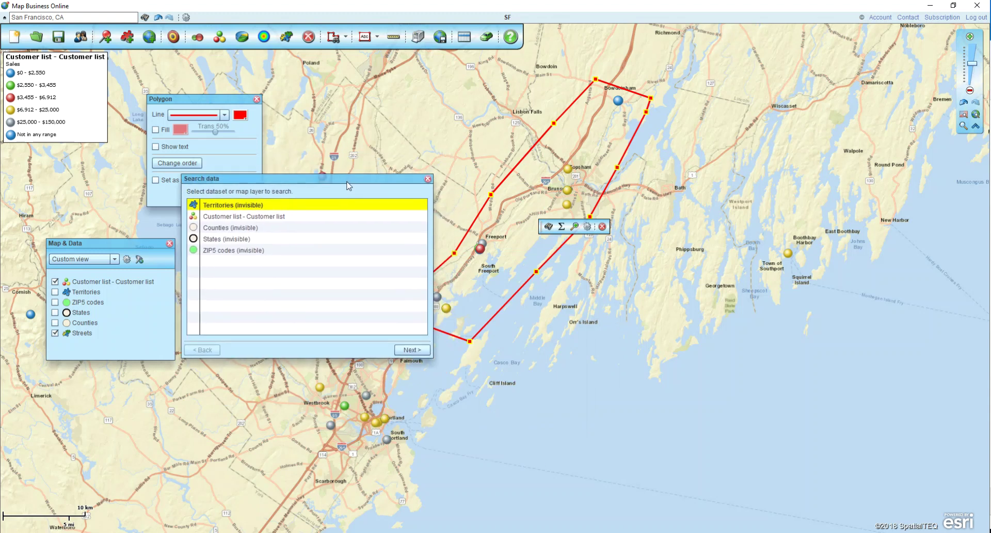
click(231, 251)
click(235, 219)
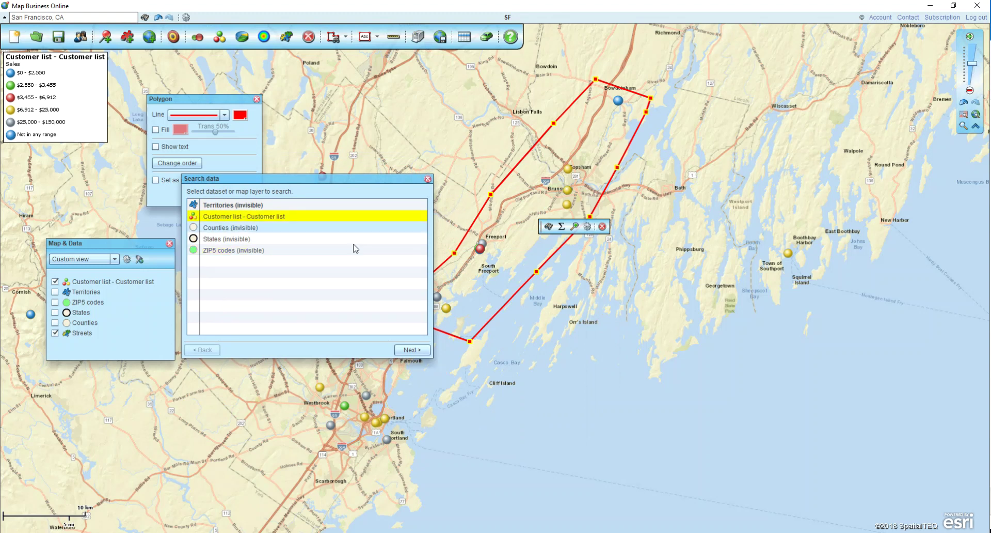
click(410, 349)
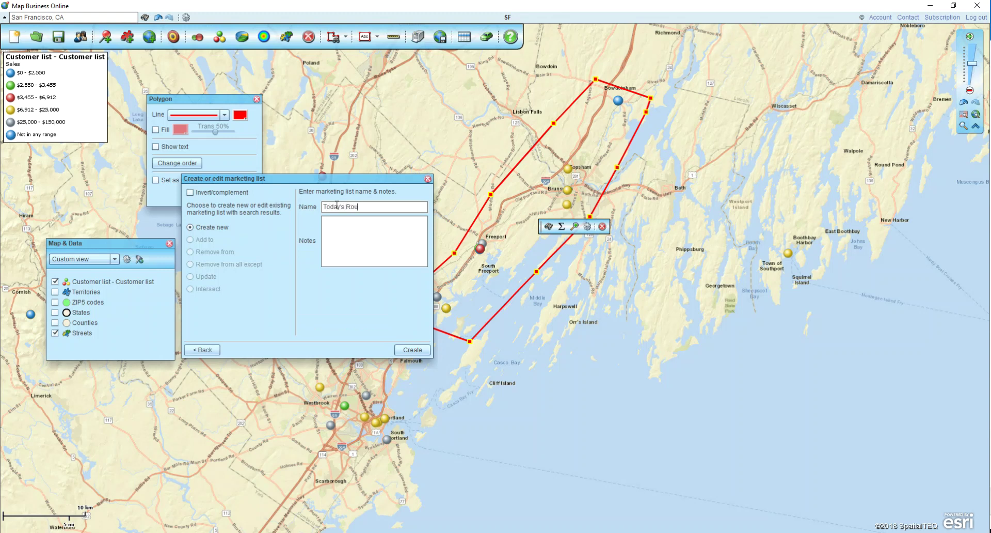
click(424, 349)
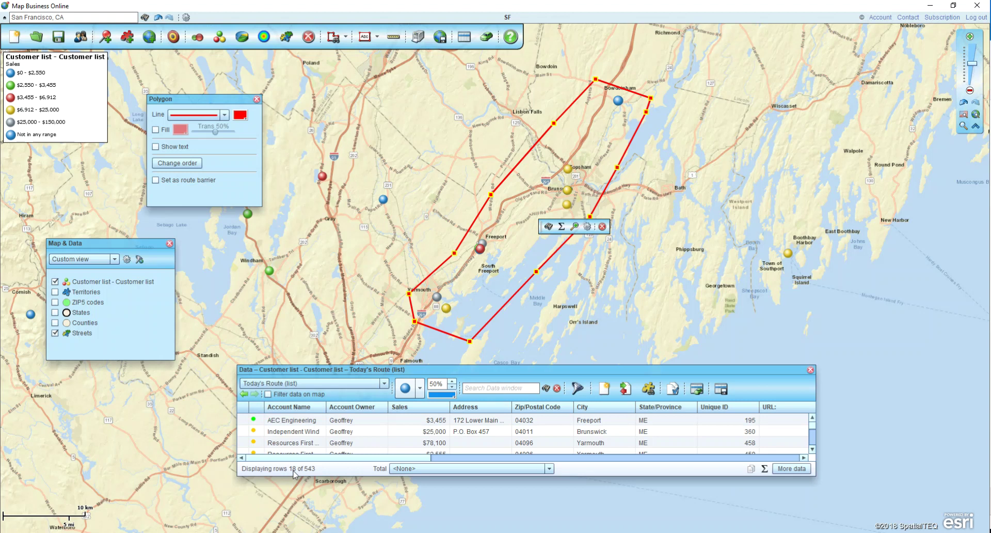
click(418, 391)
click(516, 420)
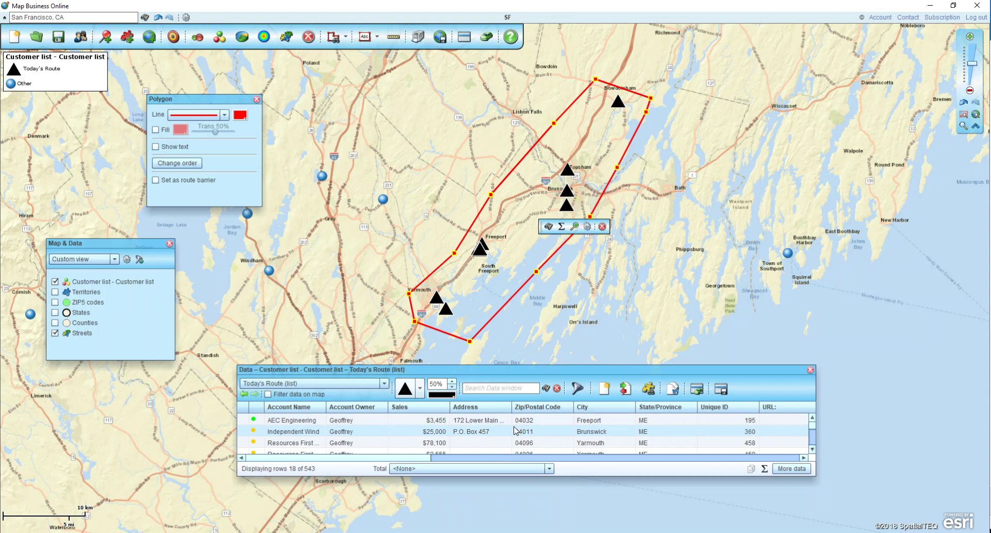
Add all rows of the Today's Route list to a route and calculate it with optimized stop order
click(721, 390)
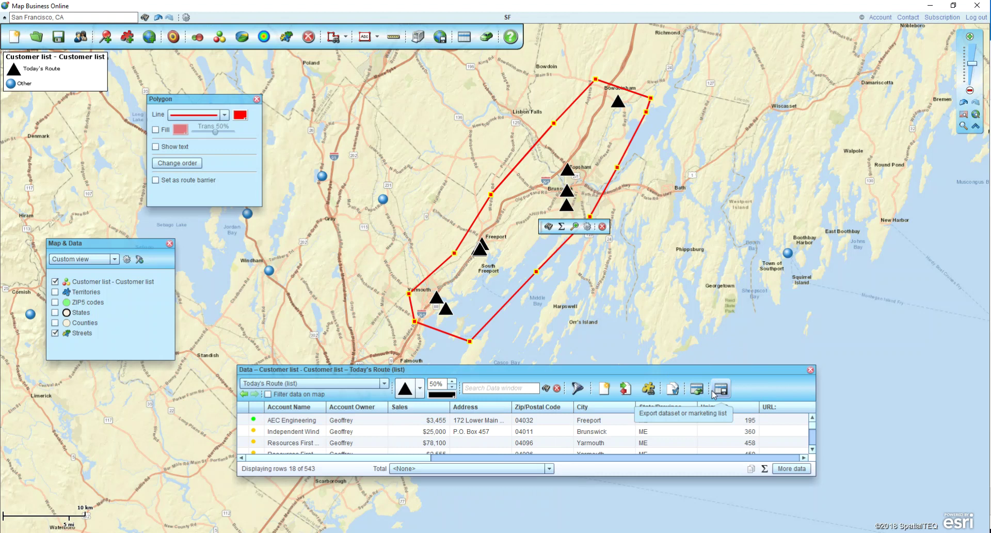
click(696, 391)
click(697, 391)
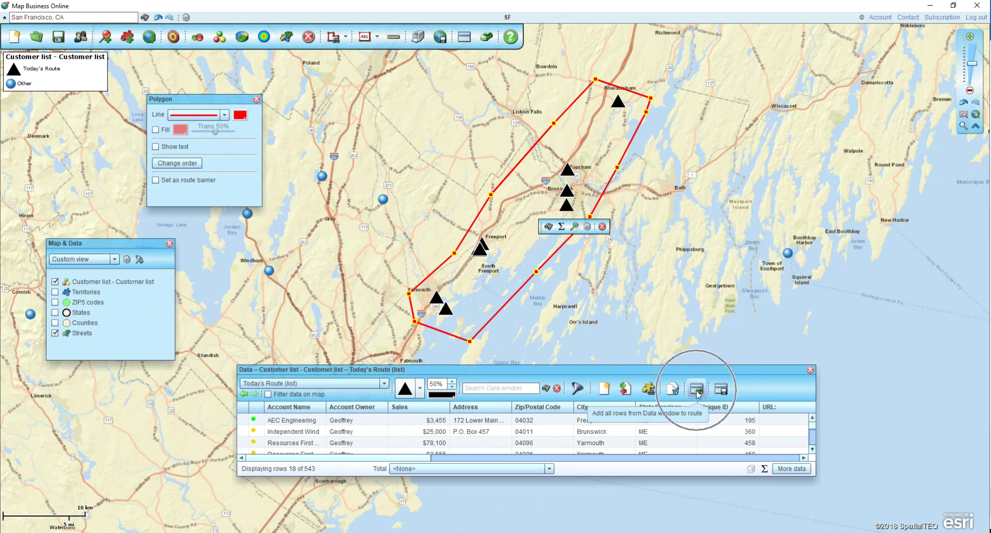
click(696, 391)
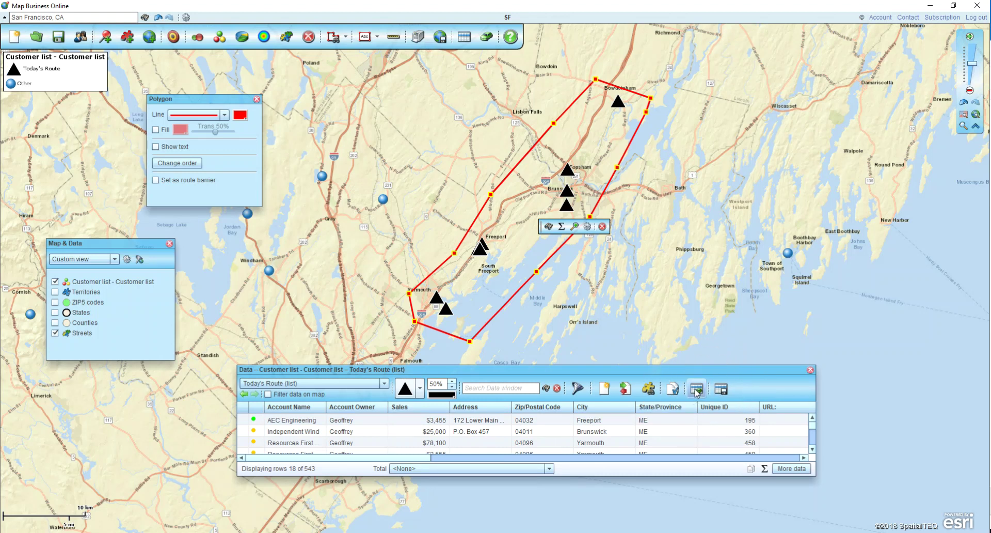
click(476, 290)
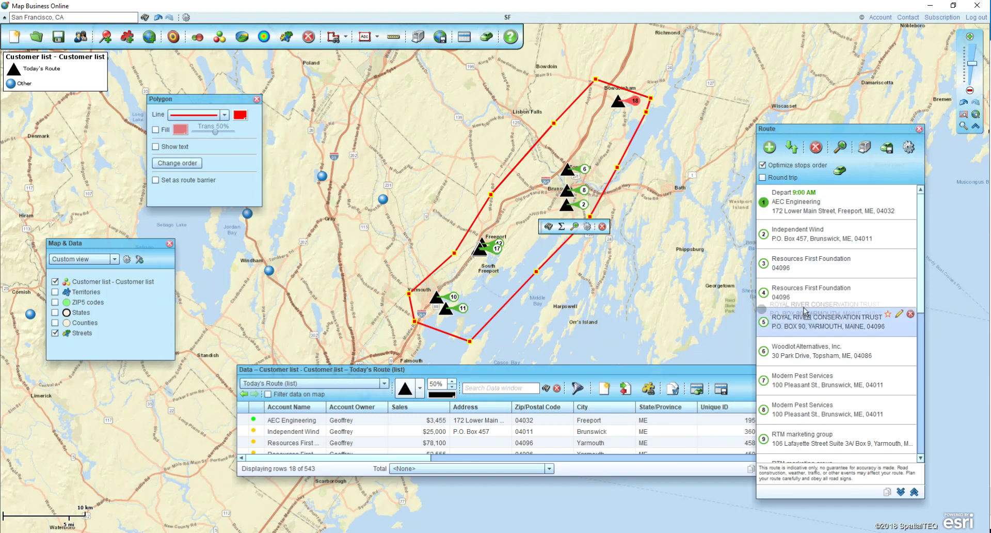
click(840, 172)
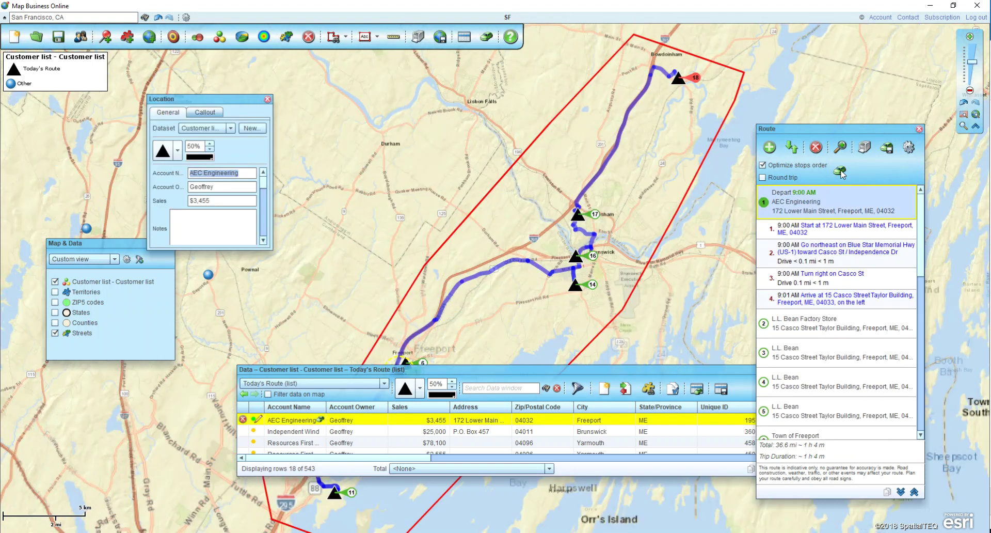
click(772, 150)
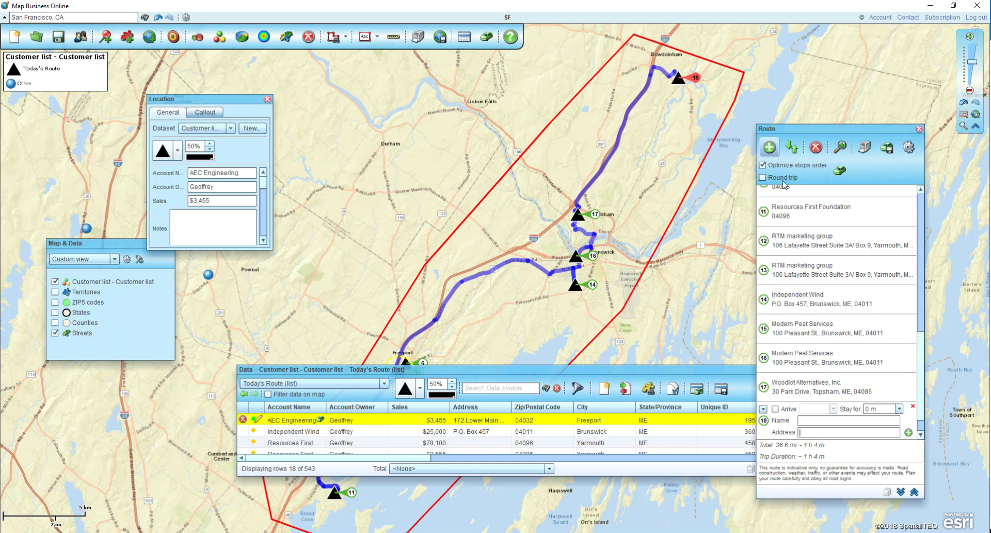
click(829, 432)
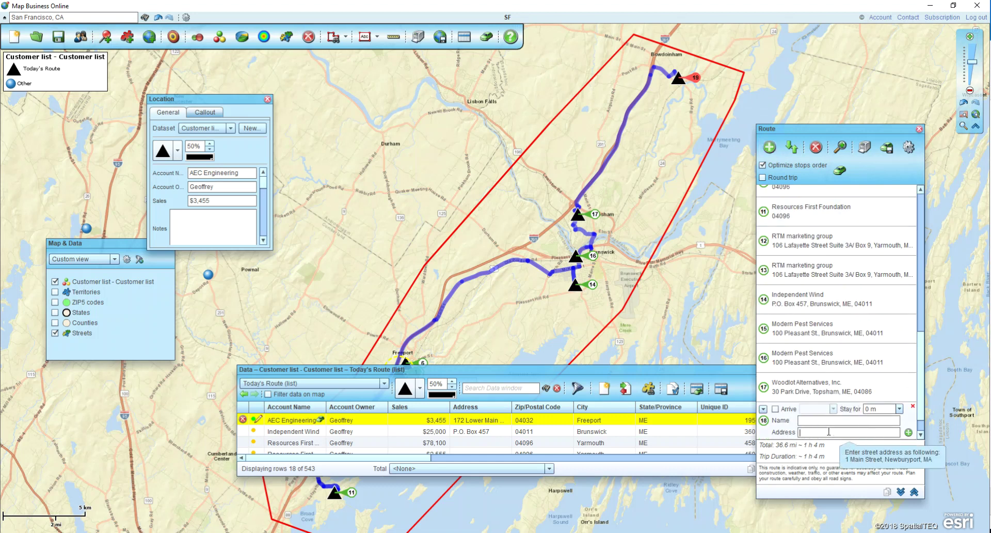
click(912, 406)
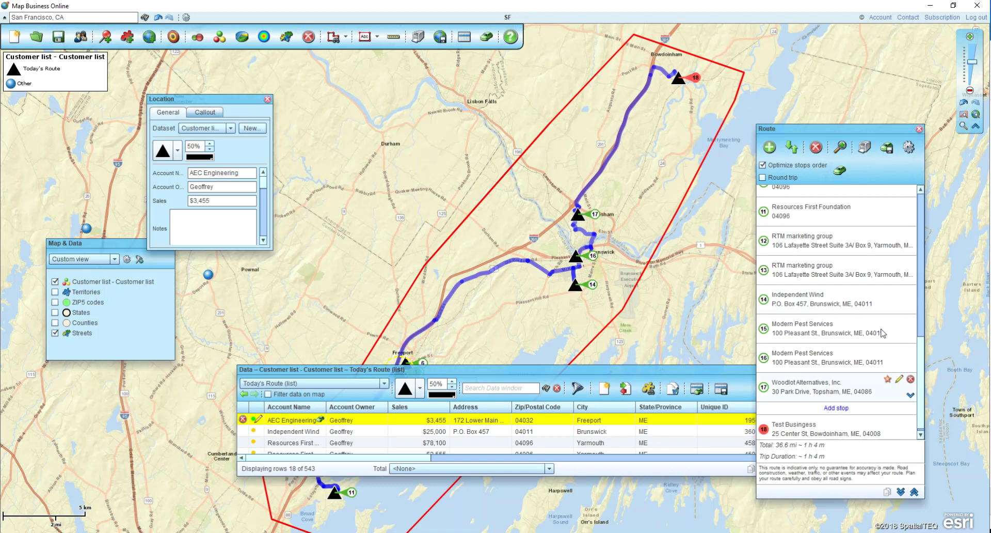
Clear all stops from the route and close the route window
click(816, 148)
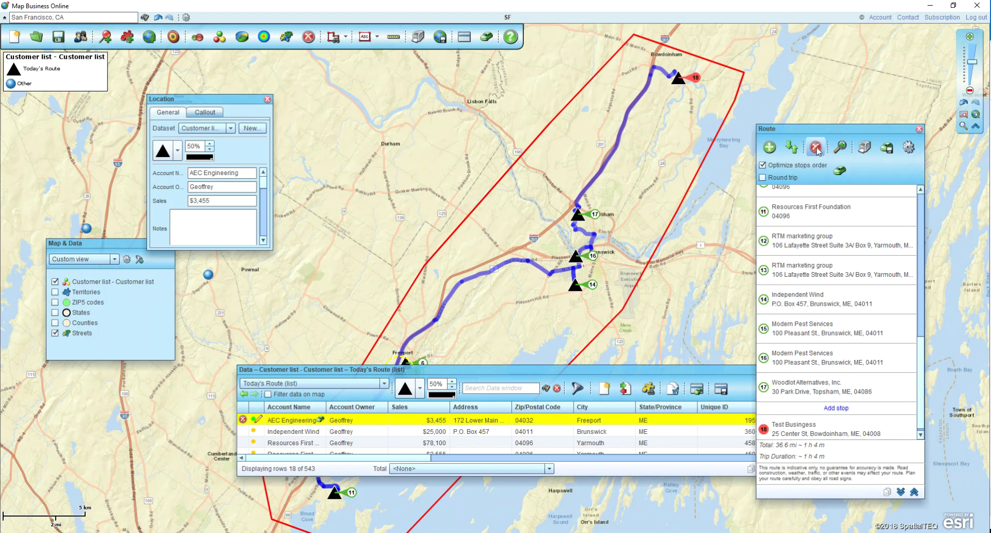
click(476, 290)
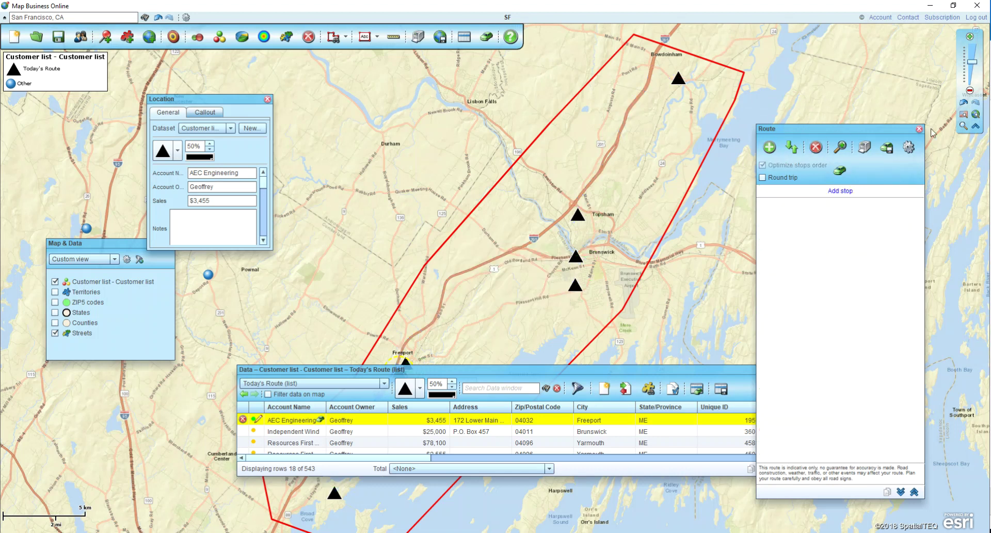
click(919, 129)
Close the data table and delete the search polygon around the Today's Route customers
scroll(595, 222, down, 1)
drag(543, 284, 678, 236)
scroll(669, 238, down, 1)
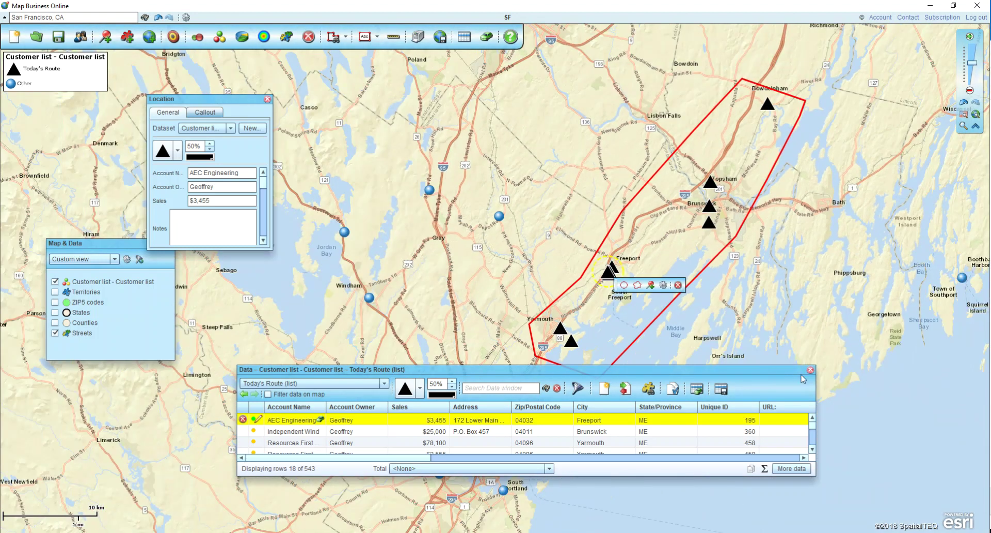
click(811, 370)
click(666, 383)
drag(640, 383, 692, 357)
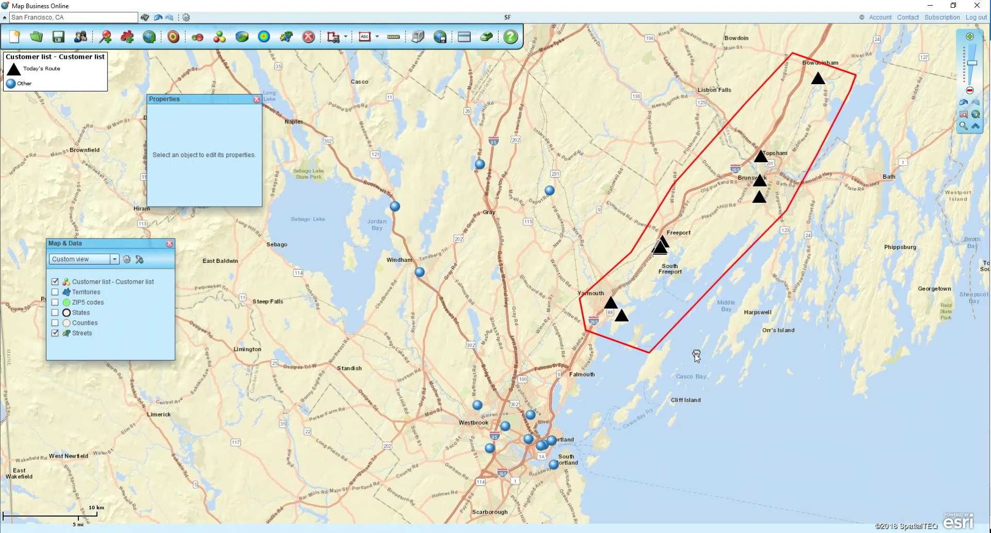
click(673, 332)
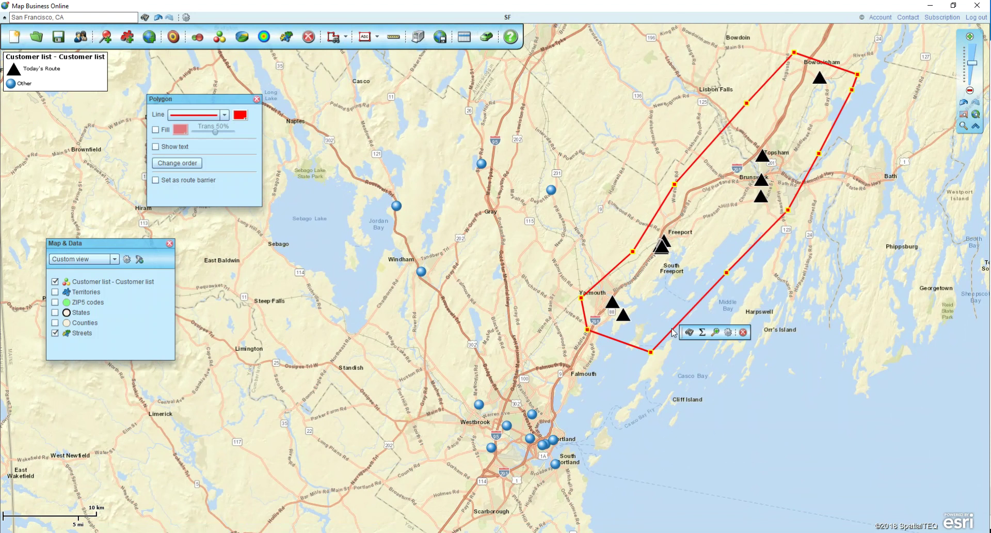
key(Delete)
Draw a freehand search area around the four customer points near North Windham, east of Sebago Lake
scroll(649, 323, down, 1)
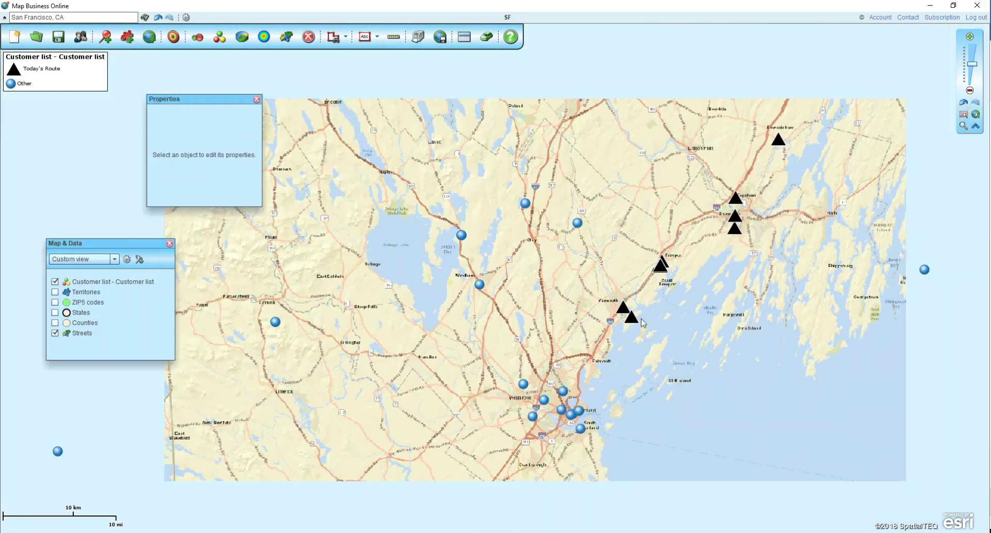
click(345, 37)
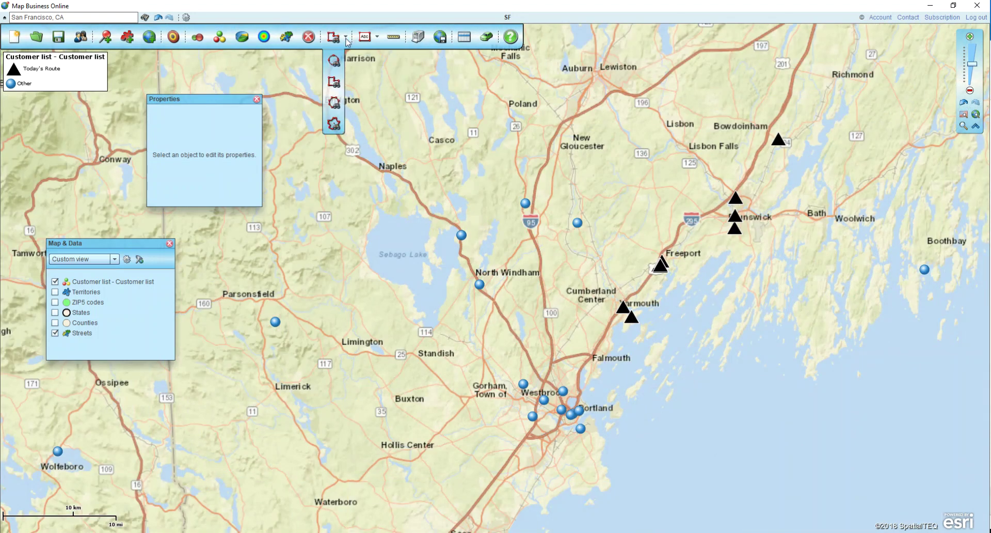
click(334, 103)
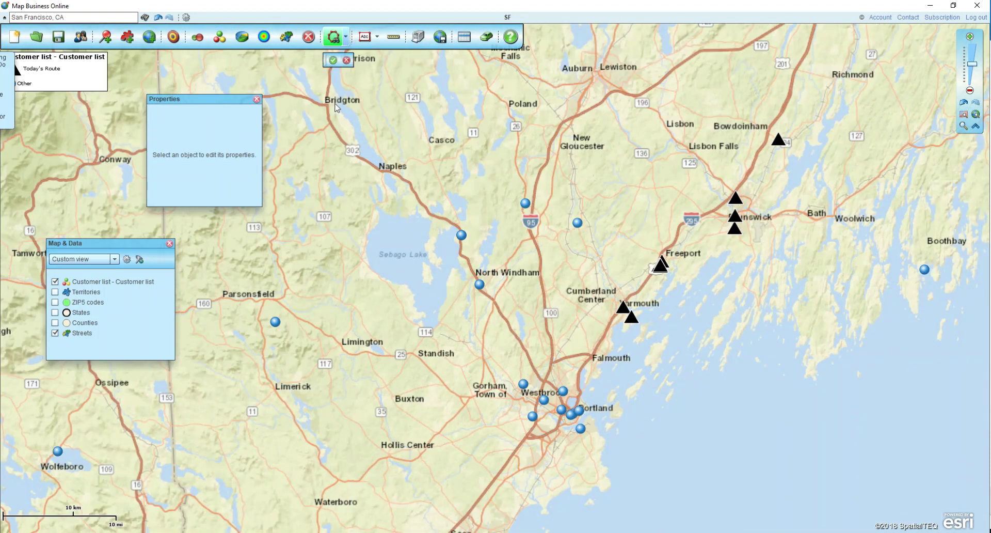
mouse_move(601, 220)
mouse_down()
mouse_move(568, 199)
mouse_move(493, 184)
mouse_move(432, 232)
mouse_move(441, 284)
mouse_move(486, 316)
mouse_move(558, 274)
mouse_move(600, 222)
mouse_up()
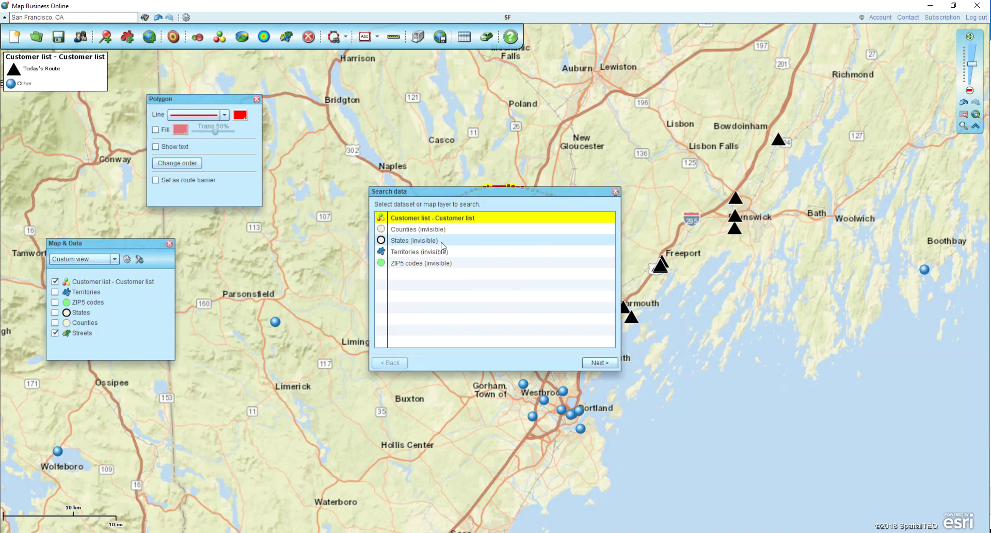
Create a new marketing list named "Tomorrow's Route" from the Customer list points inside the freehand area
click(596, 362)
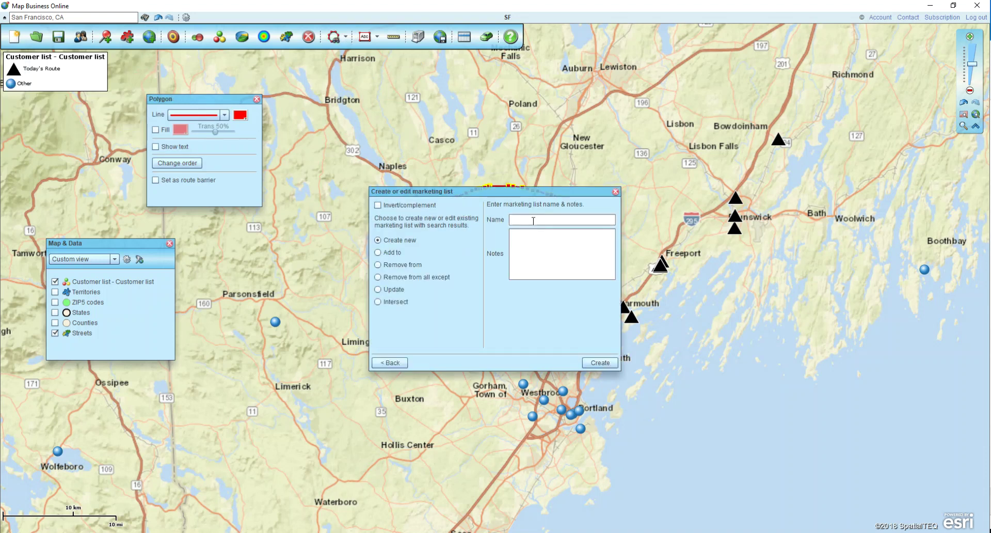
text(Tomorrow's Route)
click(596, 362)
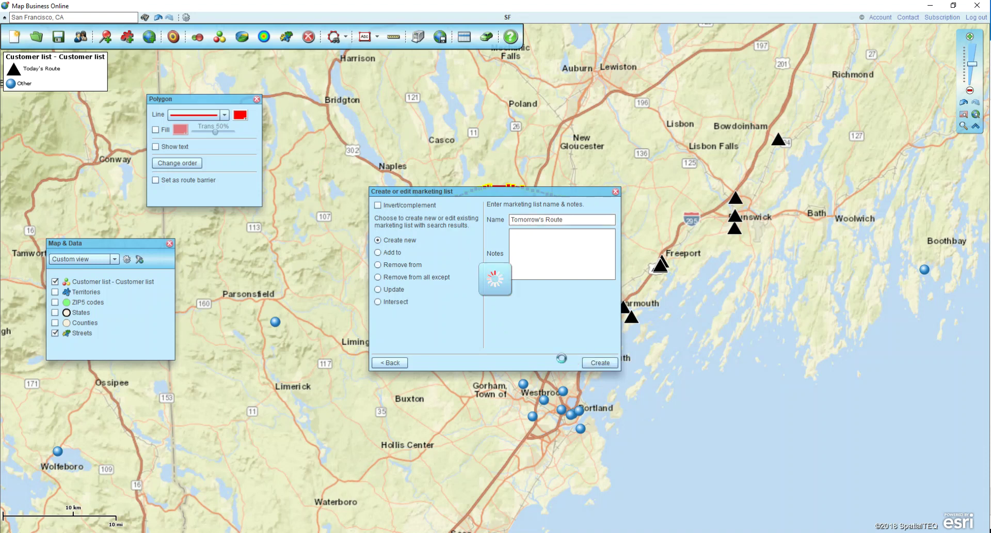
Set the Tomorrow's Route list symbol to a car and color it blue
click(417, 386)
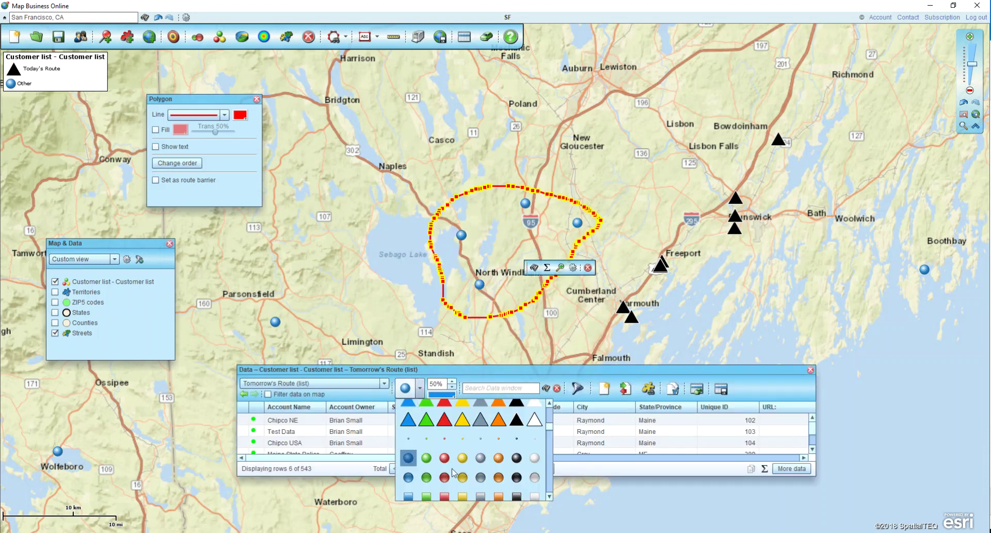
drag(550, 429, 548, 454)
click(517, 417)
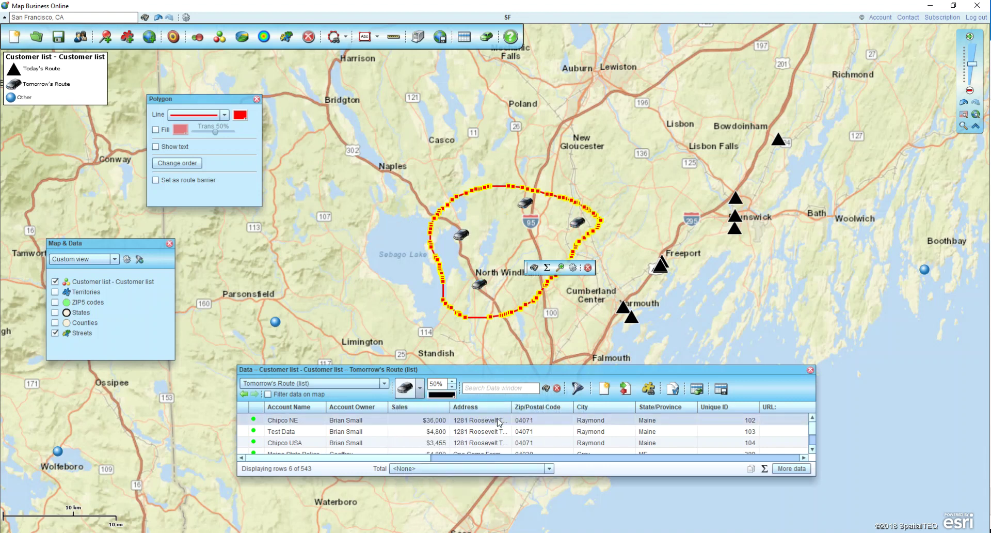
click(442, 394)
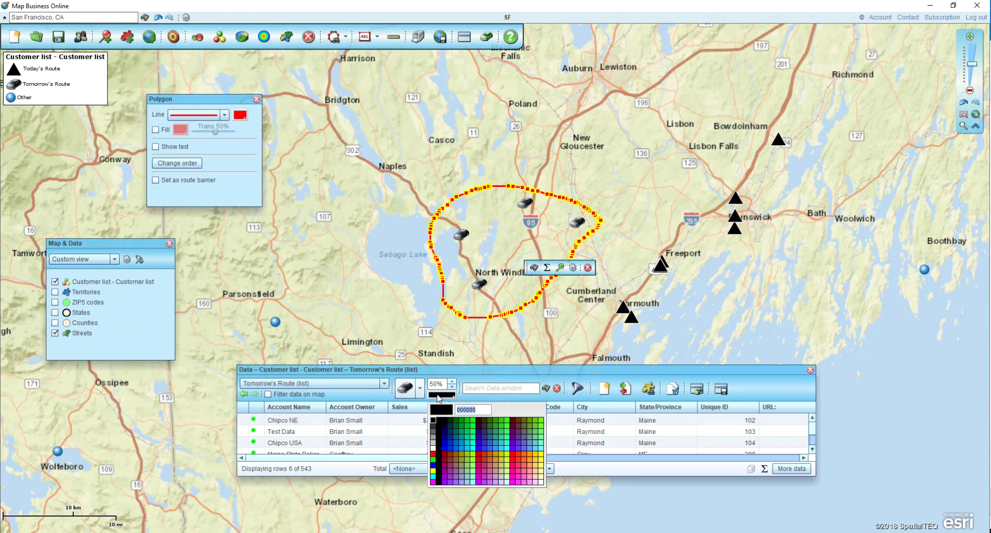
click(447, 447)
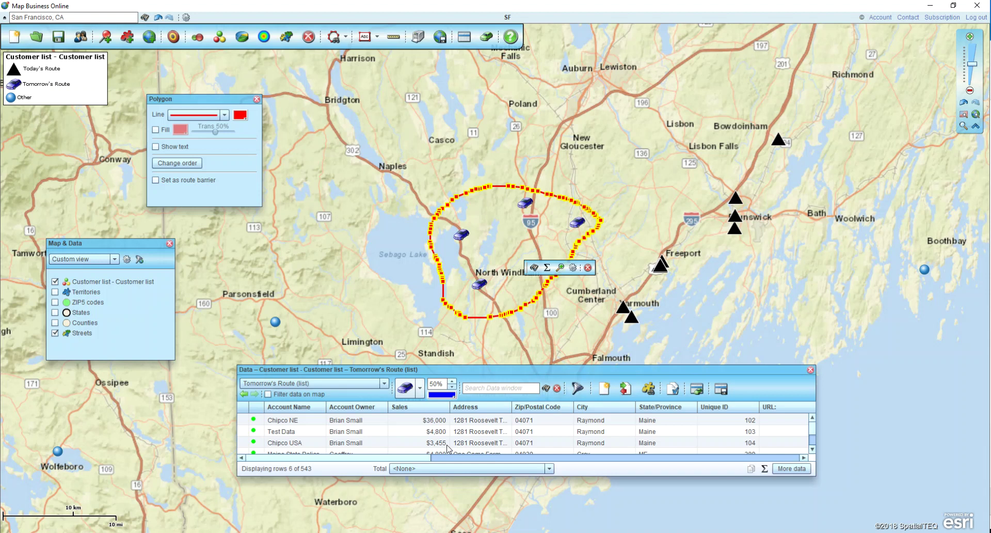
Delete the freehand search area and close the Tomorrow's Route data table
click(588, 267)
click(810, 370)
scroll(559, 412, up, 1)
scroll(652, 431, up, 3)
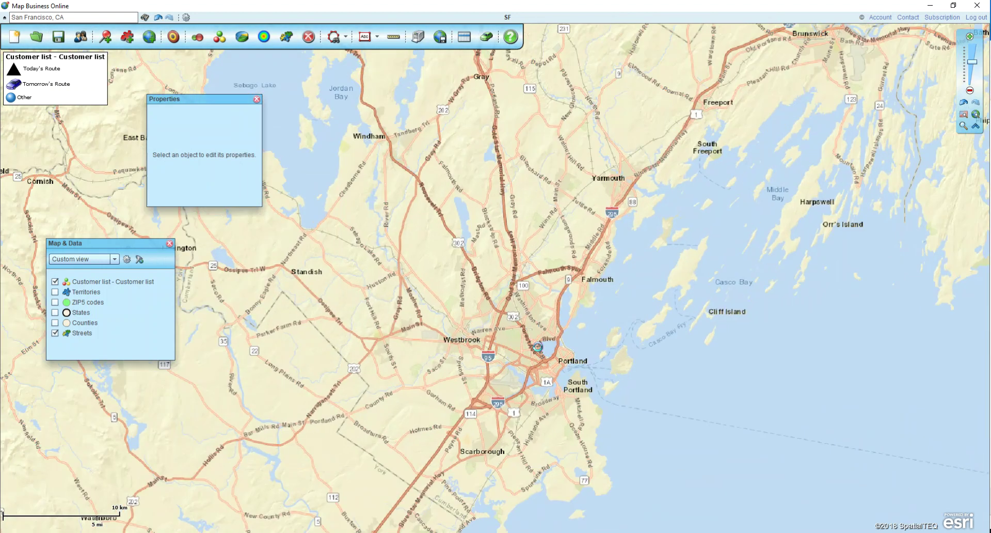
drag(661, 423, 611, 341)
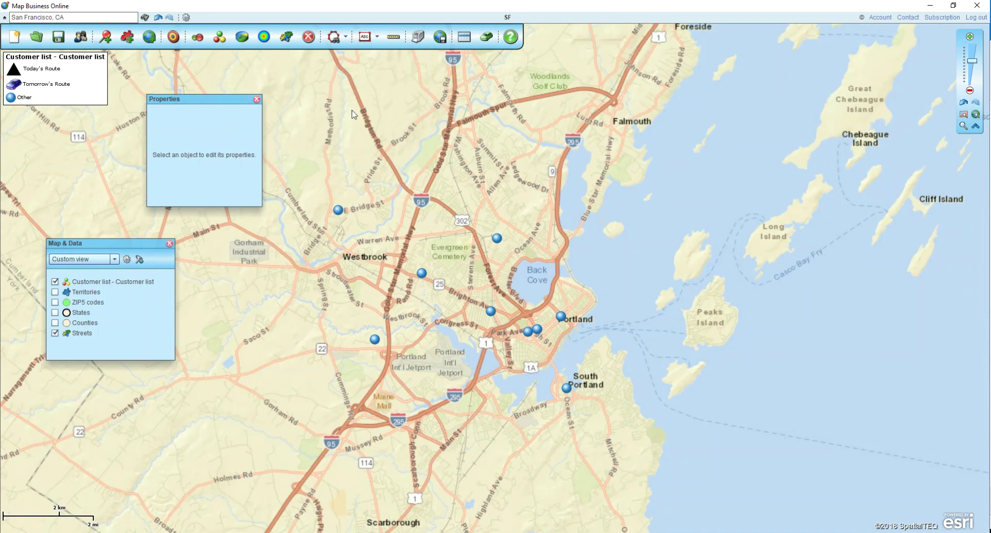
Add a 10-minute drive-time search area centered on downtown Portland and start a data search within it
click(346, 37)
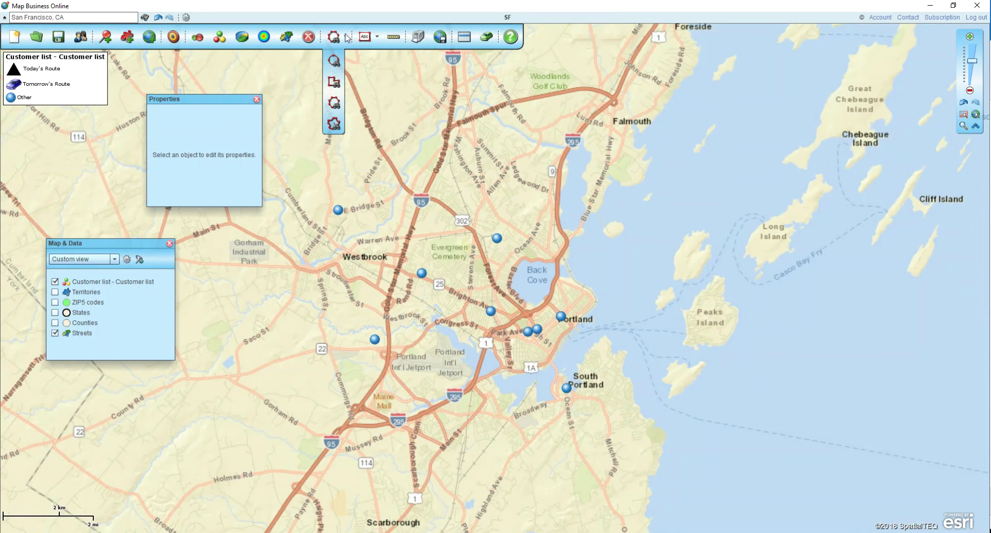
click(335, 125)
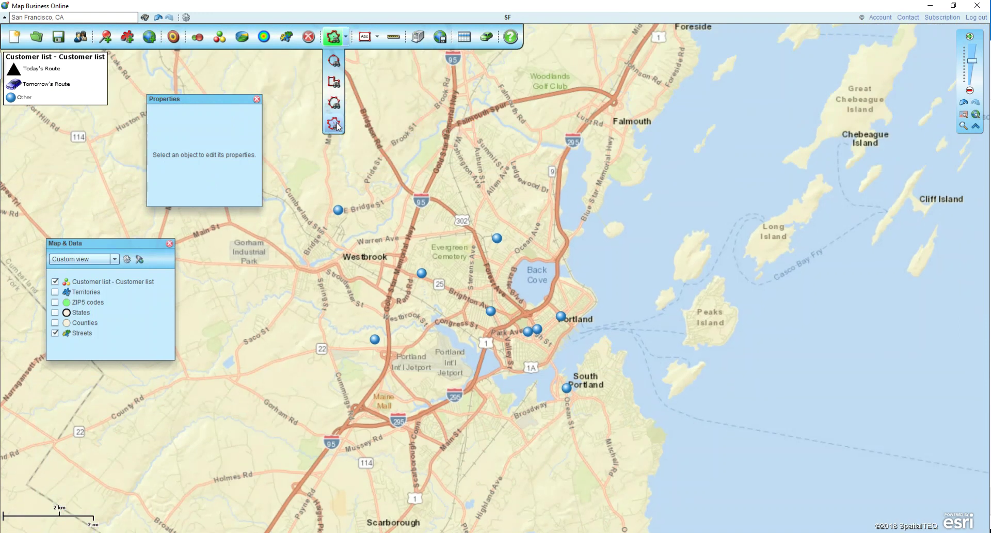
click(552, 322)
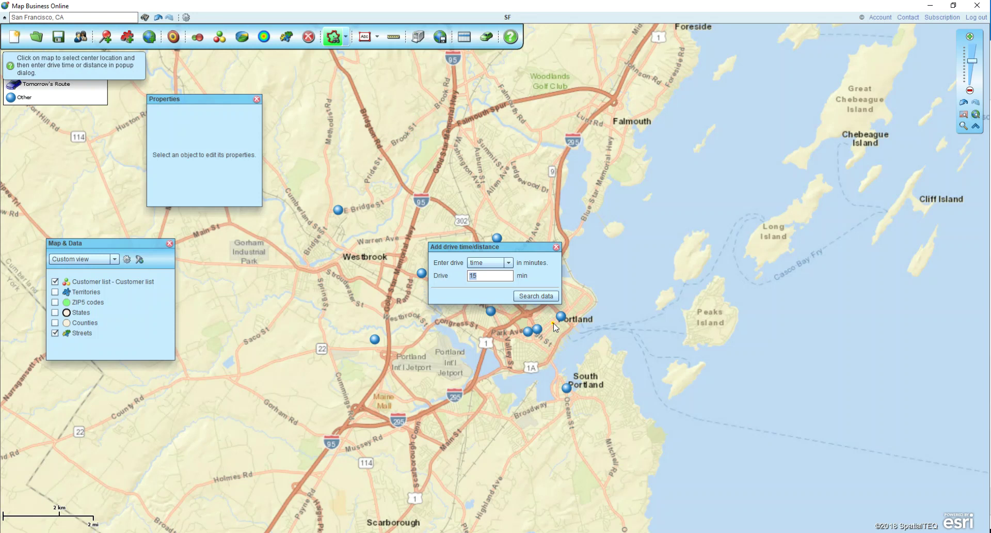
click(534, 295)
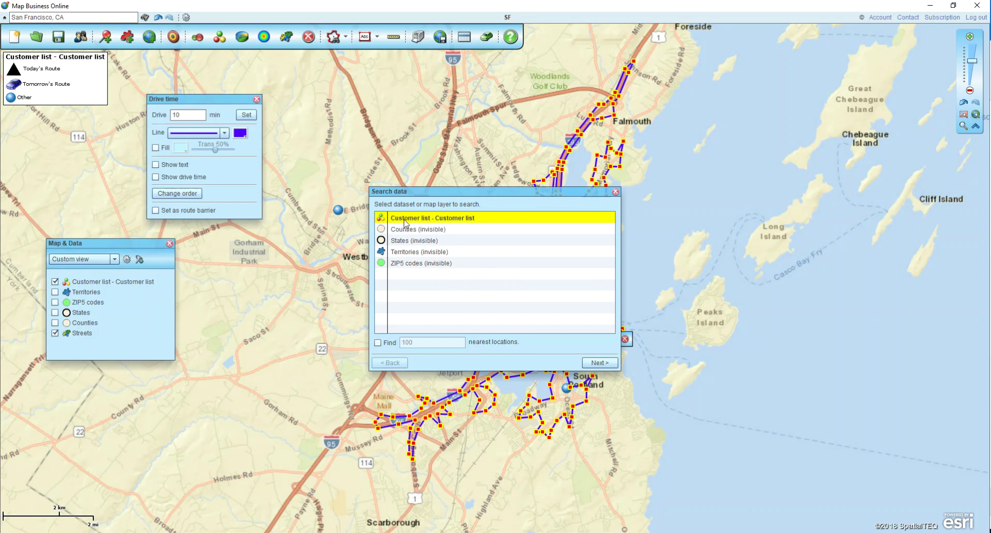
Create a new marketing list named "Friday's Route" from the Customer list points inside the drive-time area, with an orange triangle symbol
click(598, 362)
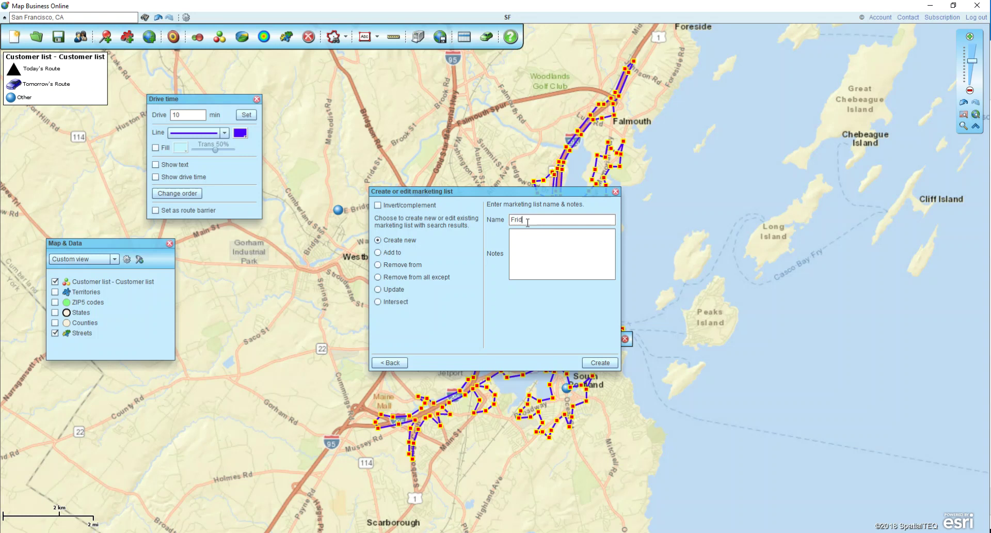
click(599, 362)
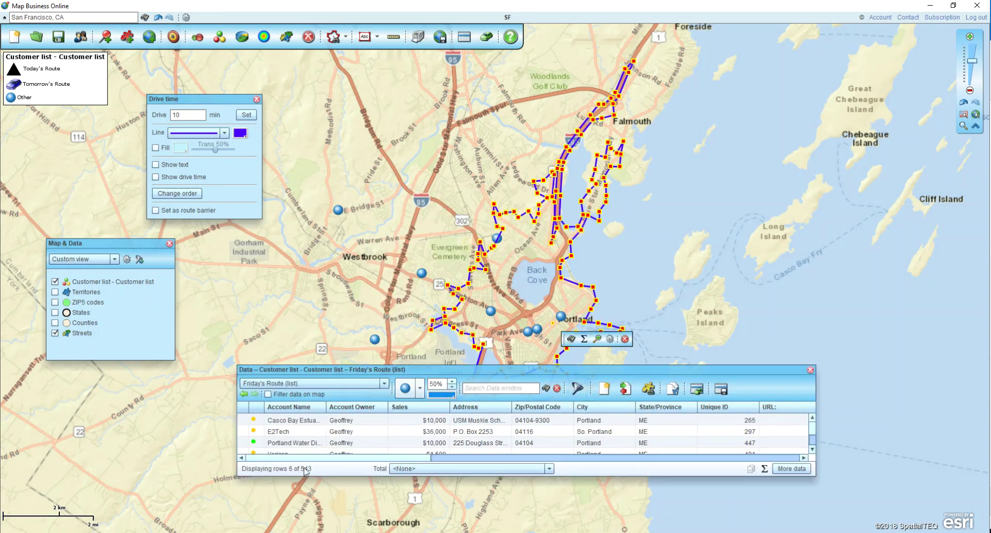
click(419, 388)
click(498, 420)
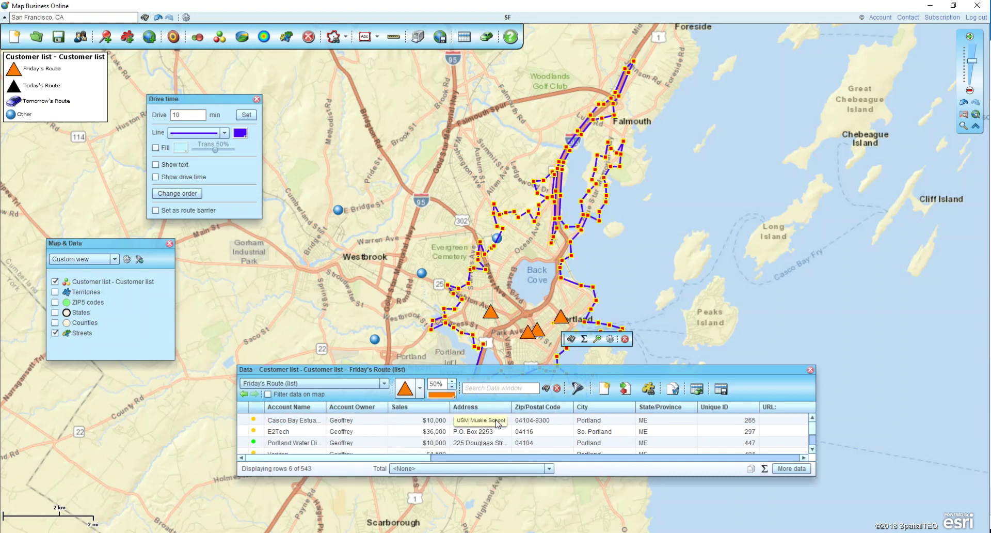
click(810, 370)
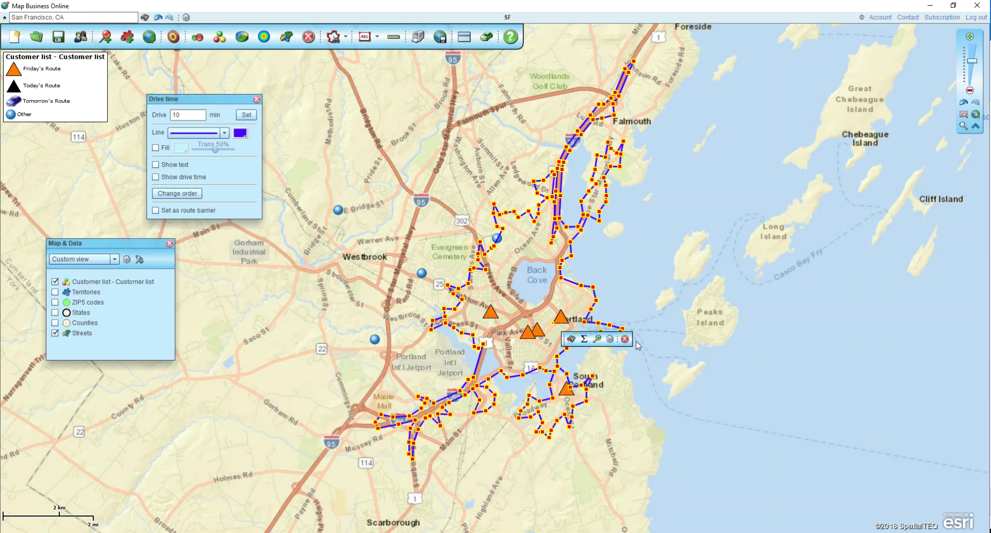
Delete the 10-minute drive-time search area around Portland
click(651, 327)
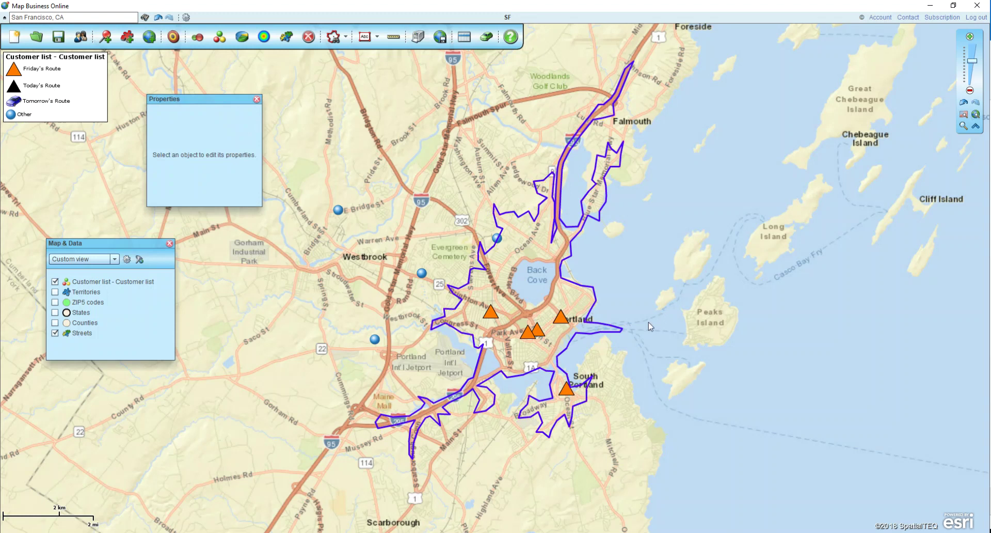
click(571, 240)
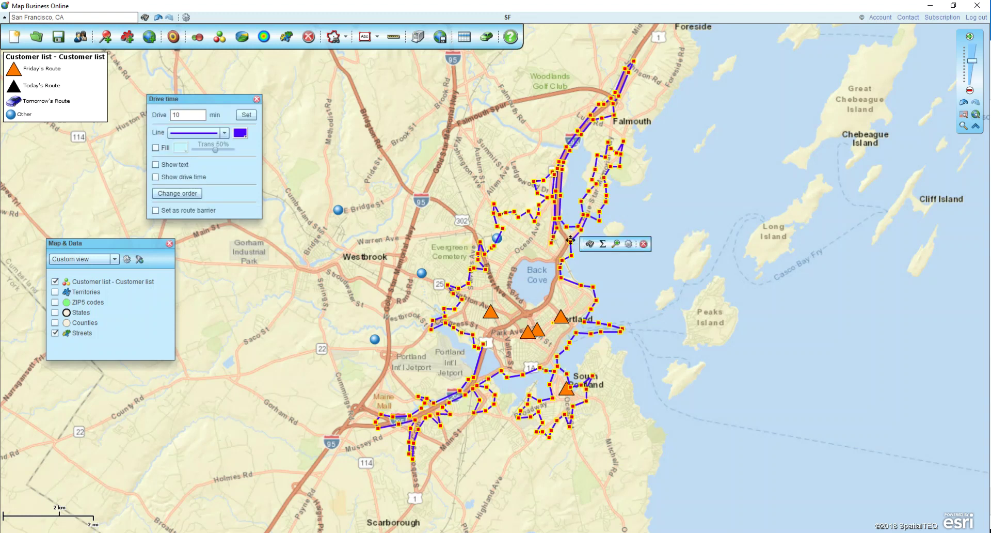
key(Delete)
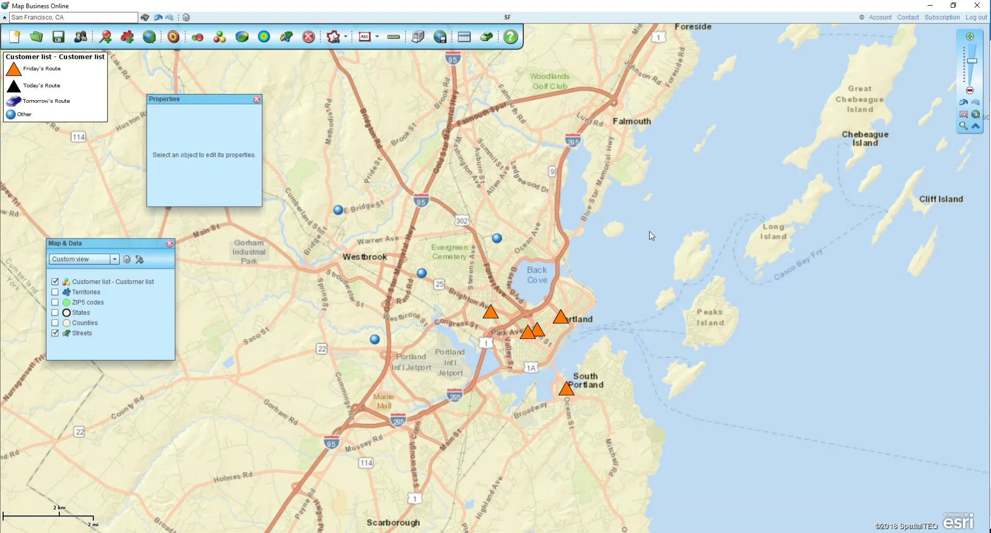
Move the Customer list legend onto the map area just south of Windham, beside the route symbols
scroll(655, 238, down, 1)
drag(694, 200, 559, 259)
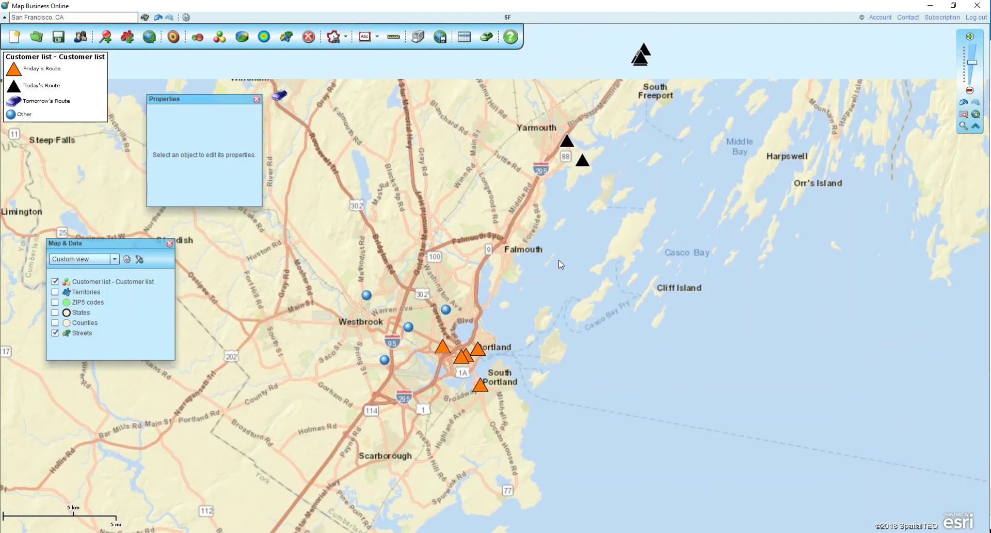
scroll(539, 275, down, 1)
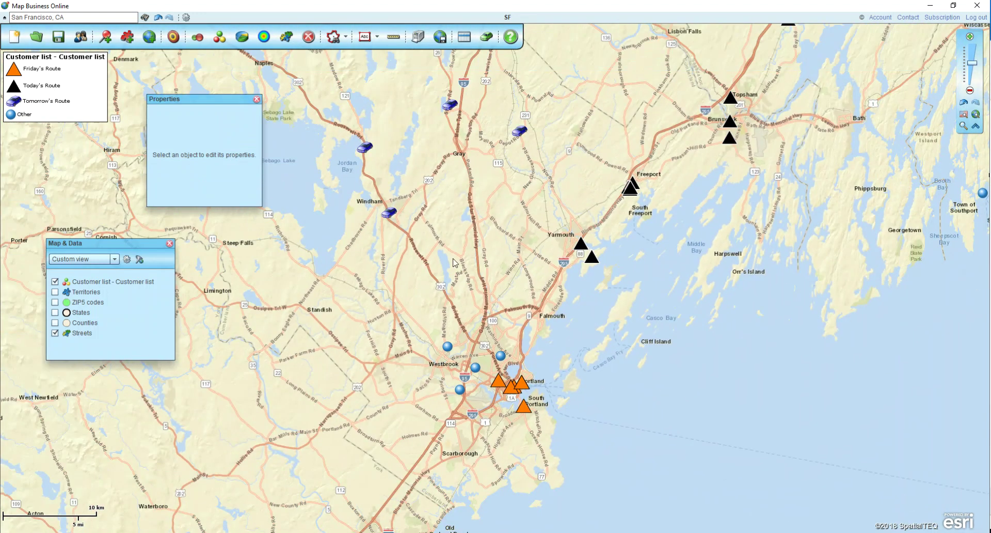
drag(343, 231, 342, 240)
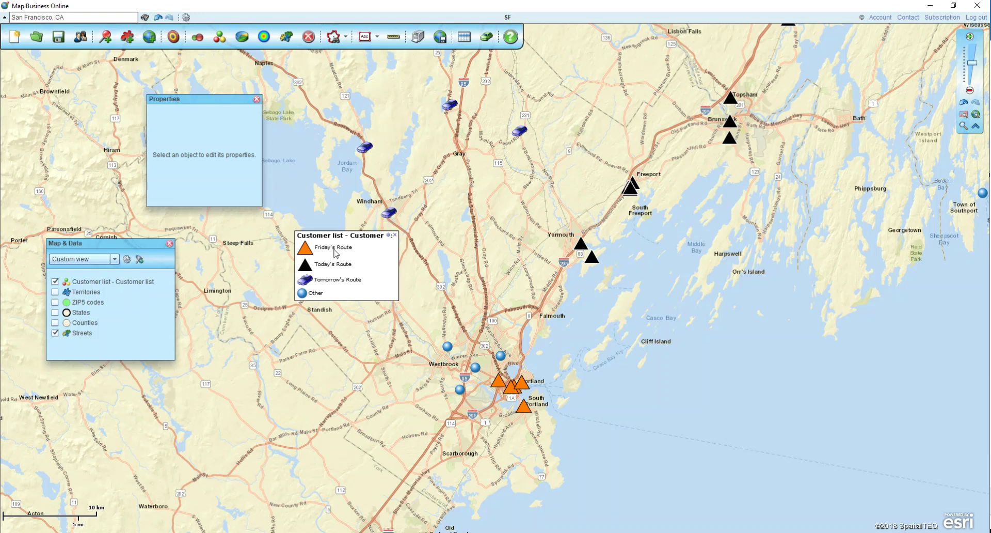
Examine the route marketing lists available under the Customer list in the data window, and close the window
click(464, 37)
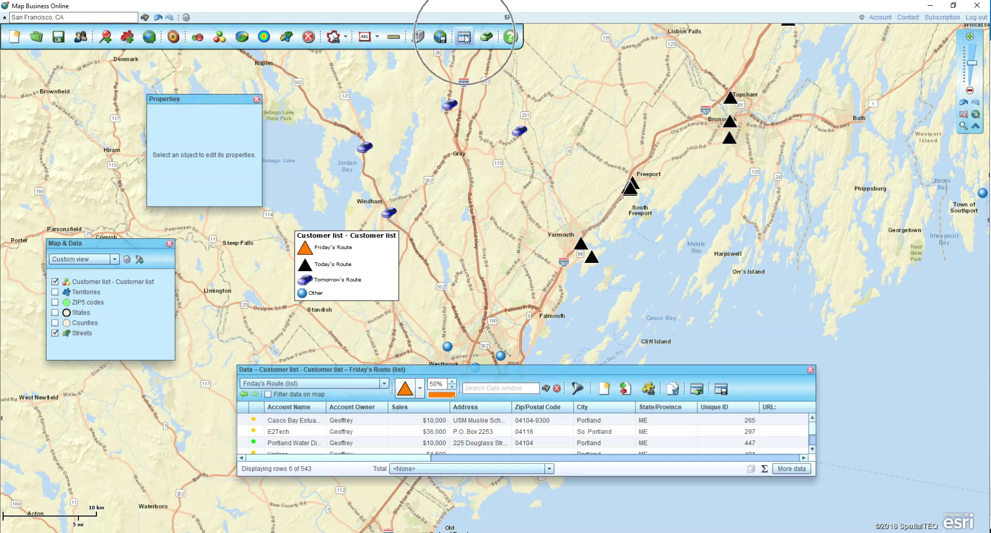
click(384, 383)
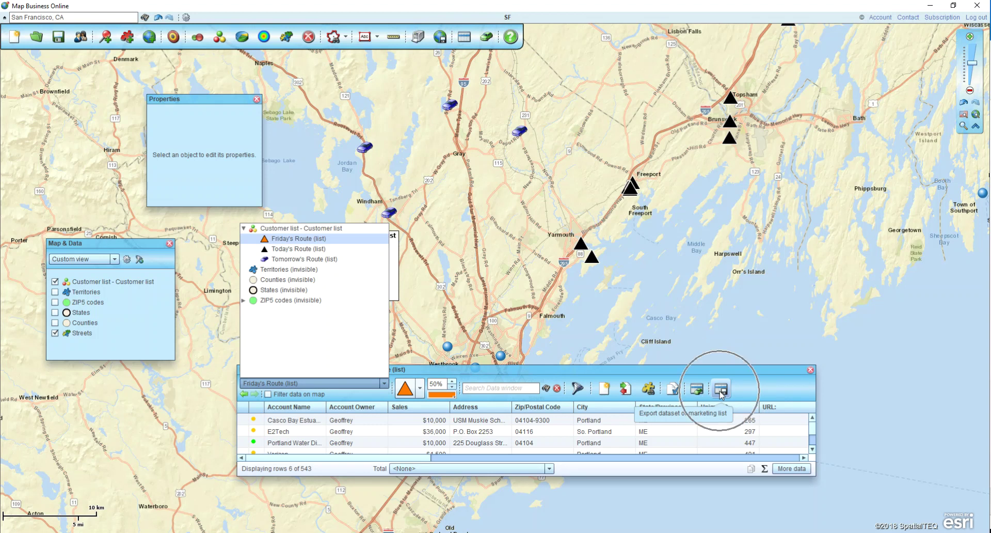
click(810, 370)
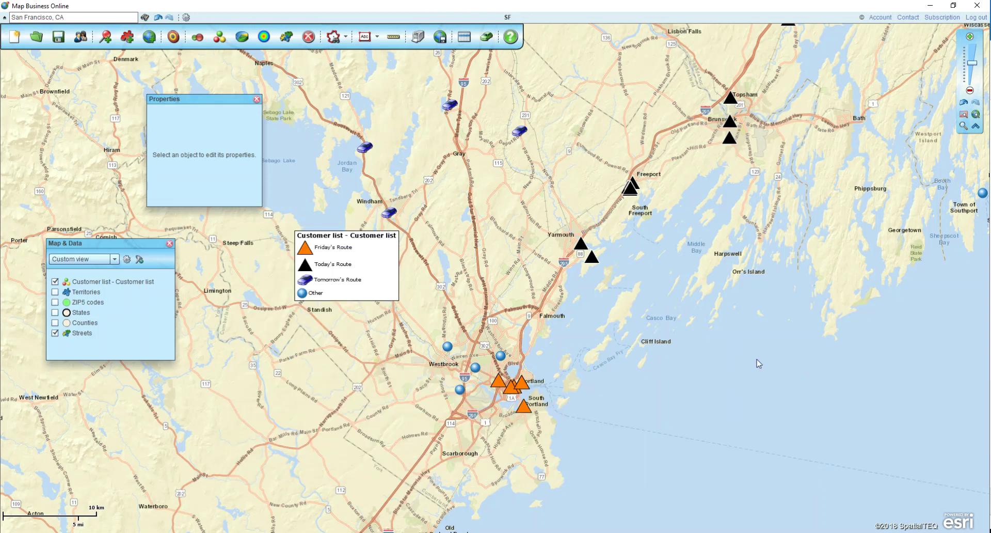